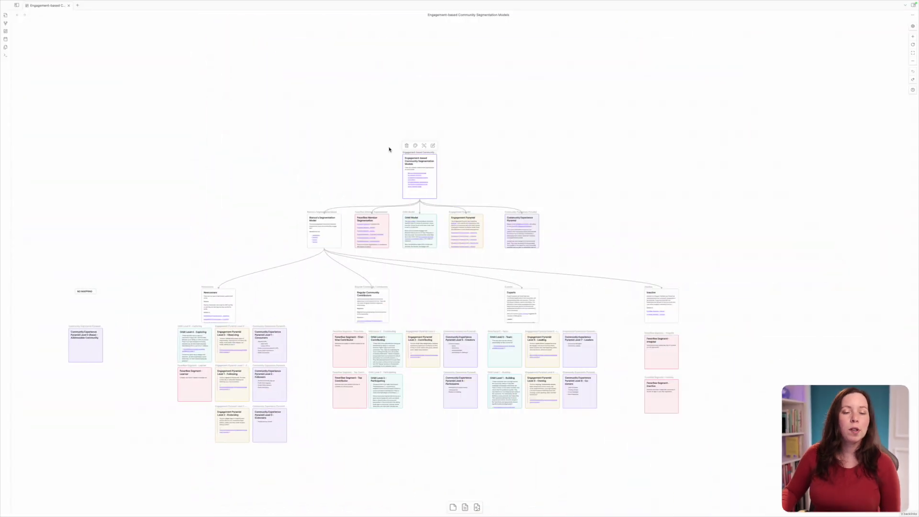
# - Zoom into the canvas top to read the Engagement-based Community Segmentation Models card and five model cards
pyautogui.scroll(1, 444, 180)
pyautogui.scroll(3, 444, 181)
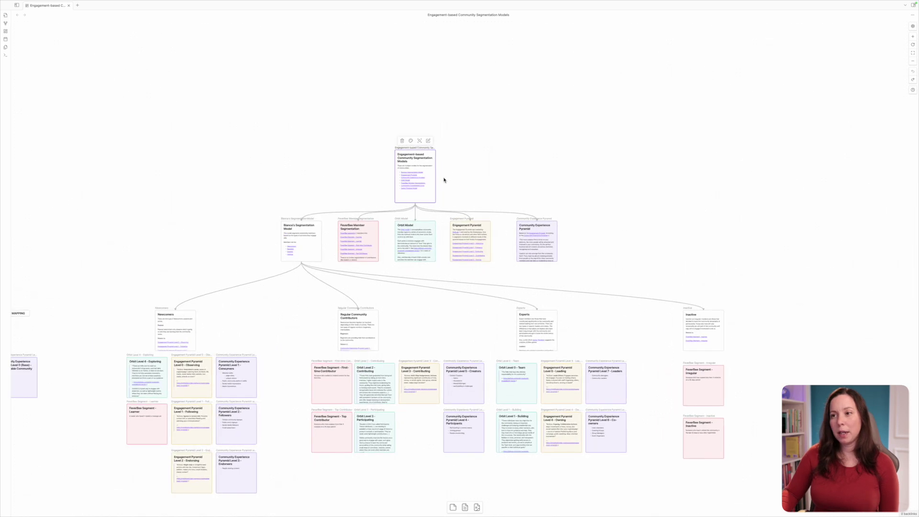
pyautogui.scroll(2, 453, 152)
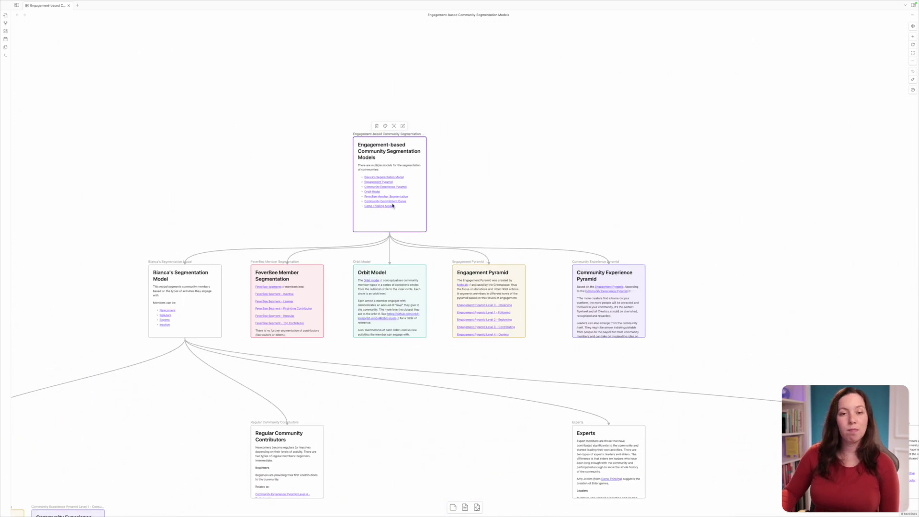
pyautogui.scroll(-4, 228, 366)
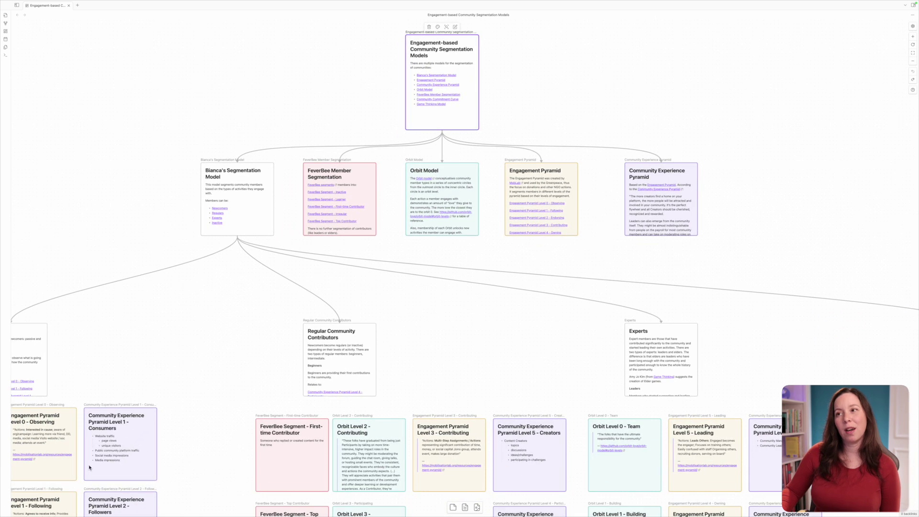
pyautogui.scroll(-3, 267, 314)
pyautogui.scroll(5, 267, 314)
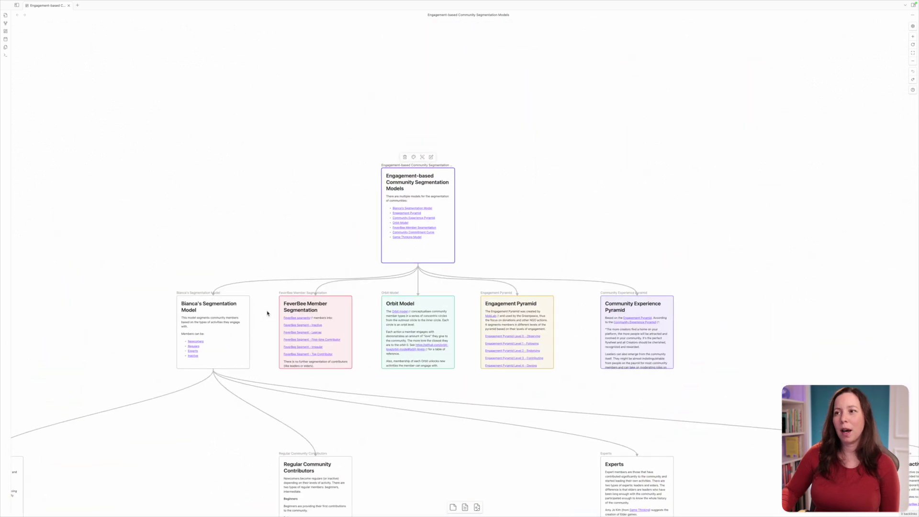
pyautogui.scroll(-4, 267, 314)
pyautogui.scroll(4, 267, 314)
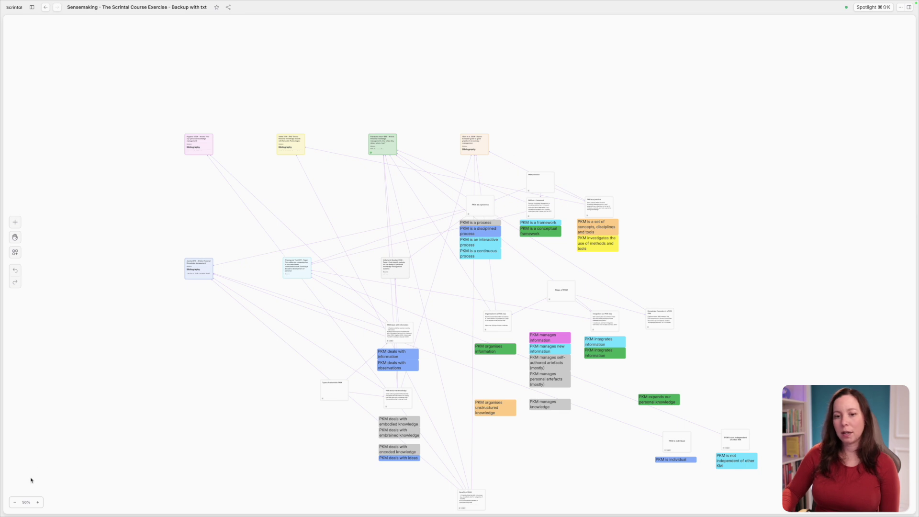
# - Open the PKM as a process card in a floating window beside the board, returning to 75% zoom
pyautogui.click(38, 502)
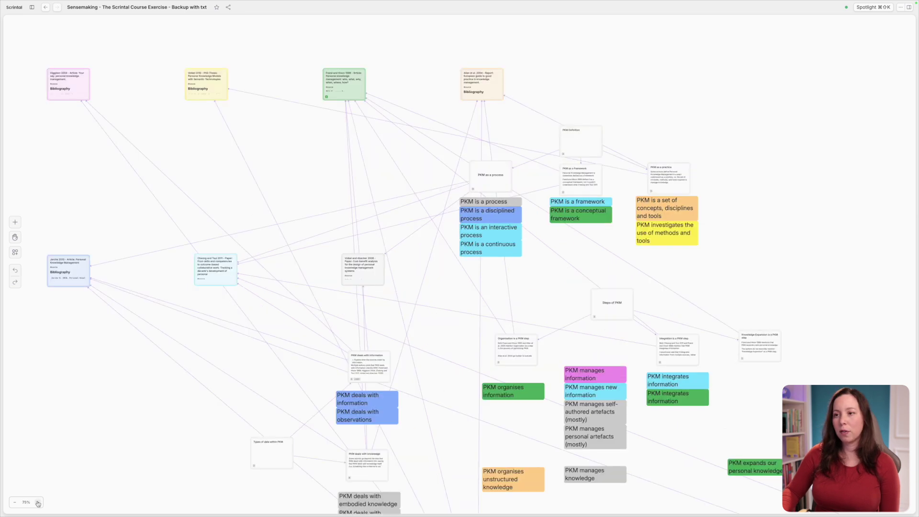
pyautogui.click(514, 143)
pyautogui.click(514, 143)
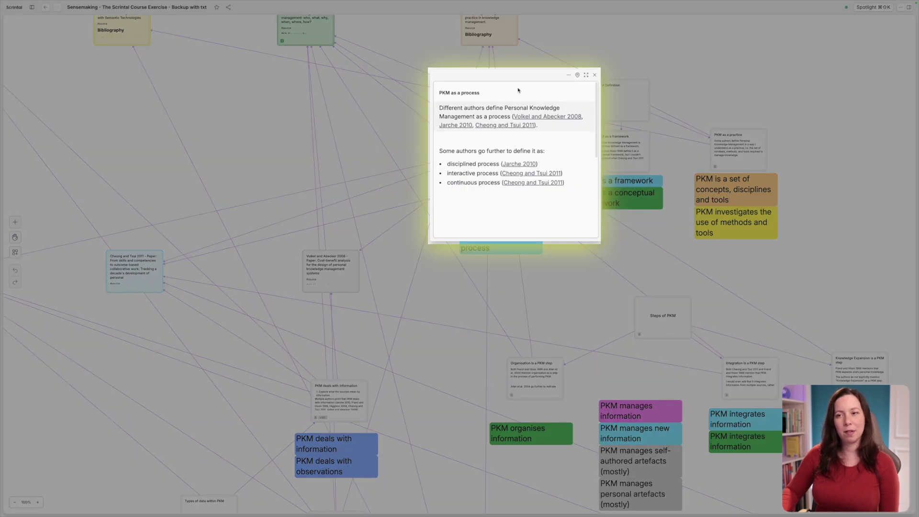
pyautogui.moveTo(518, 90); pyautogui.dragTo(274, 151)
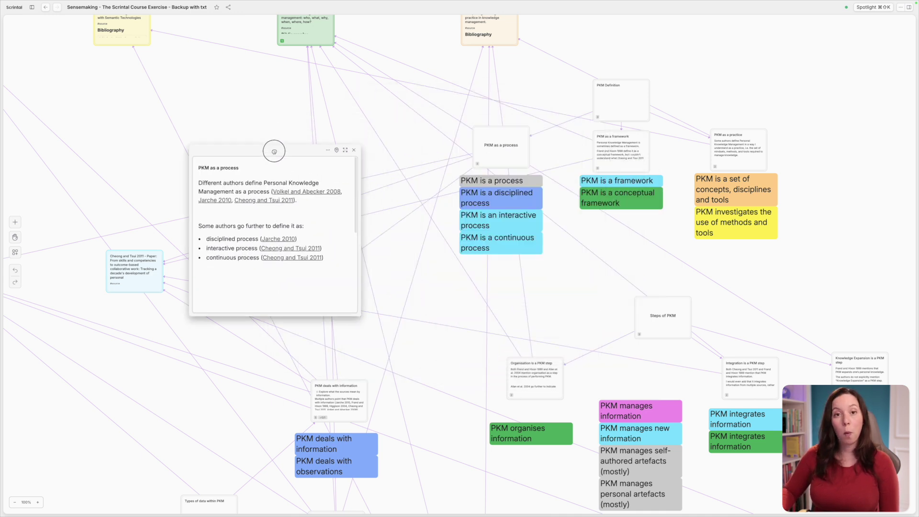
pyautogui.click(16, 503)
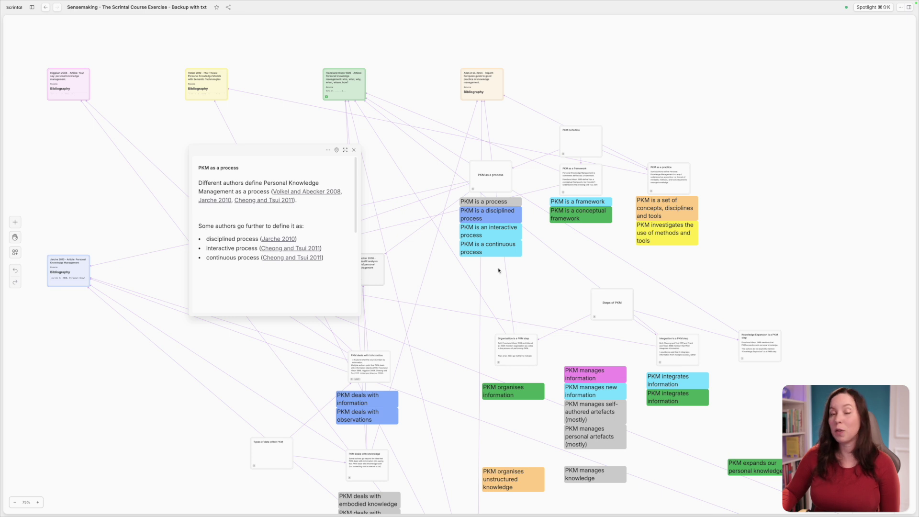
pyautogui.scroll(5, 481, 256)
pyautogui.hscroll(5, 481, 256)
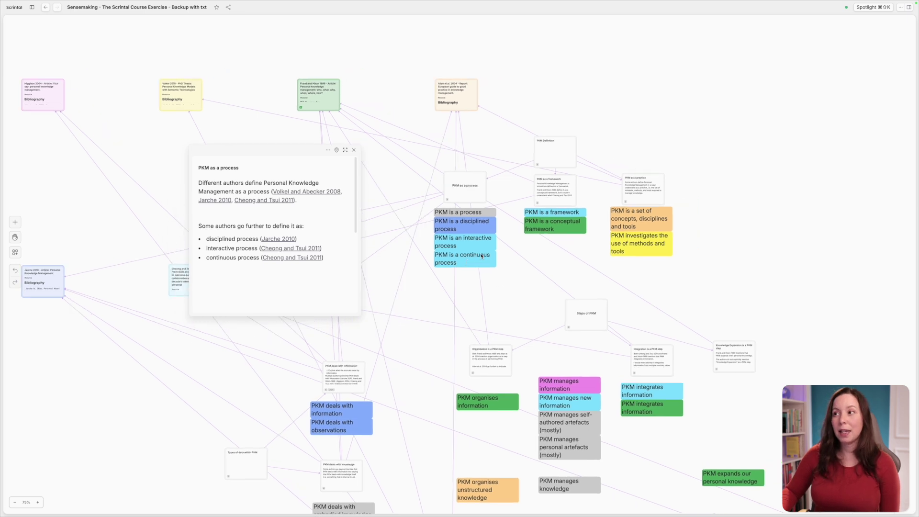
pyautogui.scroll(3, 481, 256)
pyautogui.hscroll(2, 481, 256)
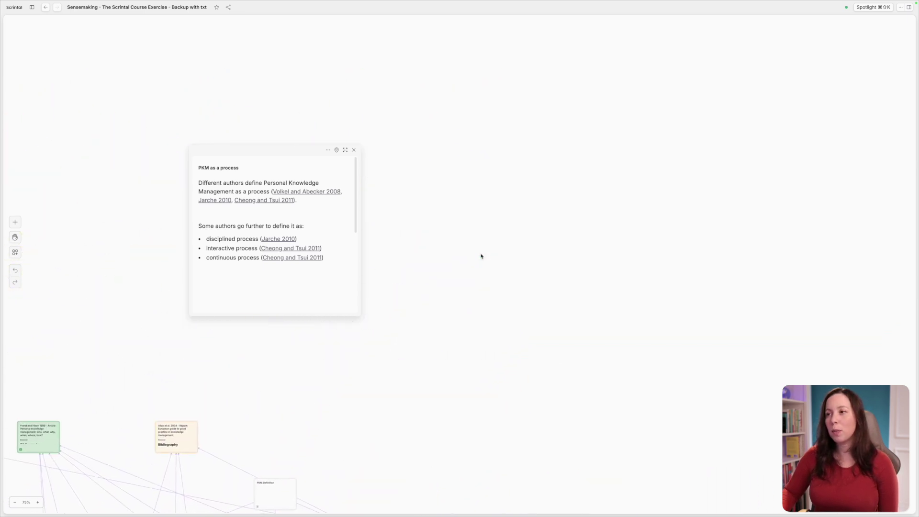
pyautogui.hscroll(-6, 481, 256)
pyautogui.scroll(-2, 482, 256)
pyautogui.scroll(-1, 372, 207)
pyautogui.scroll(-1, 372, 207)
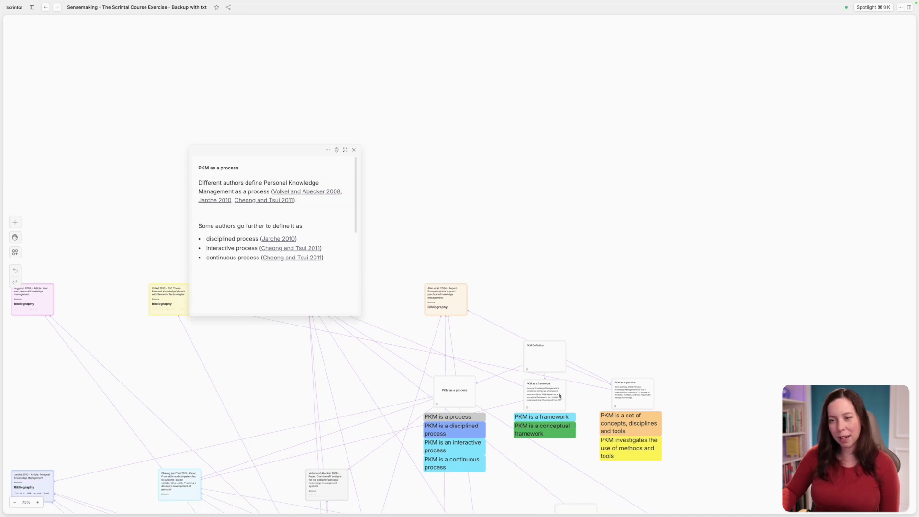
pyautogui.scroll(-3, 449, 377)
pyautogui.hscroll(-2, 449, 376)
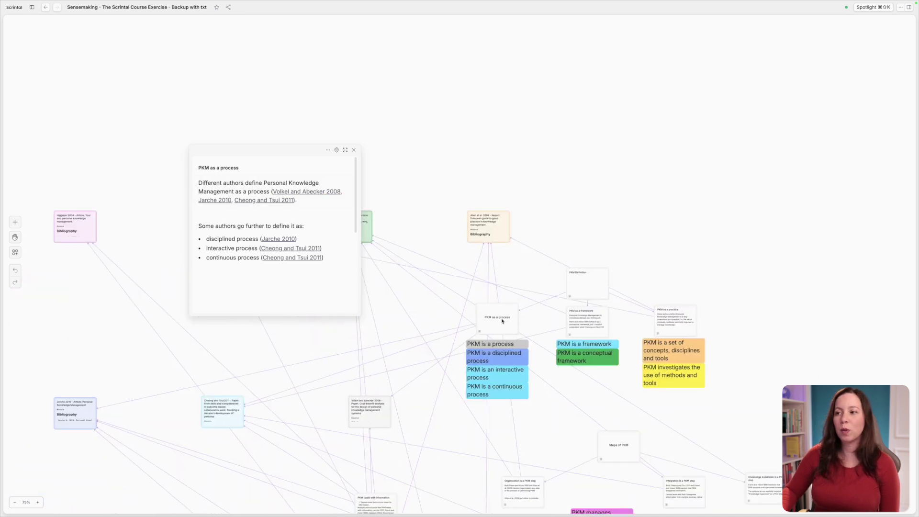
pyautogui.scroll(-13, 505, 323)
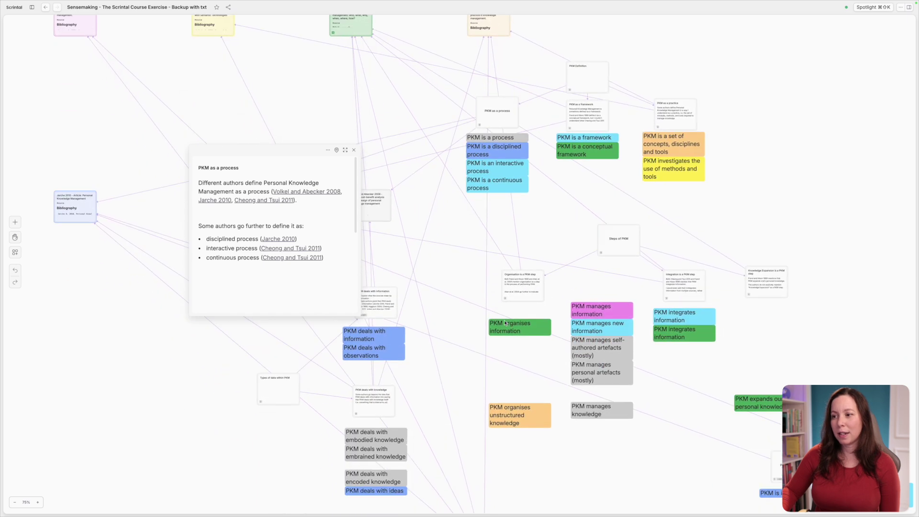
pyautogui.scroll(-2, 506, 323)
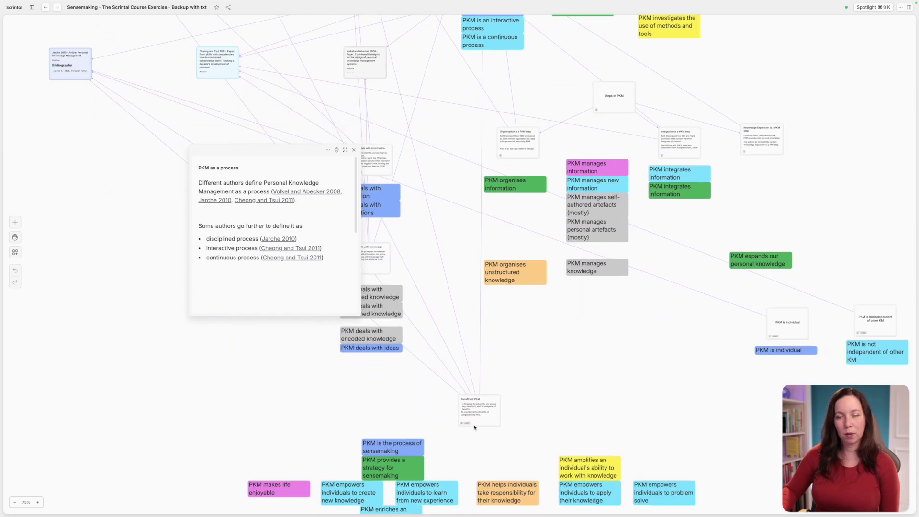
pyautogui.scroll(2, 475, 428)
pyautogui.moveTo(295, 152); pyautogui.dragTo(233, 158)
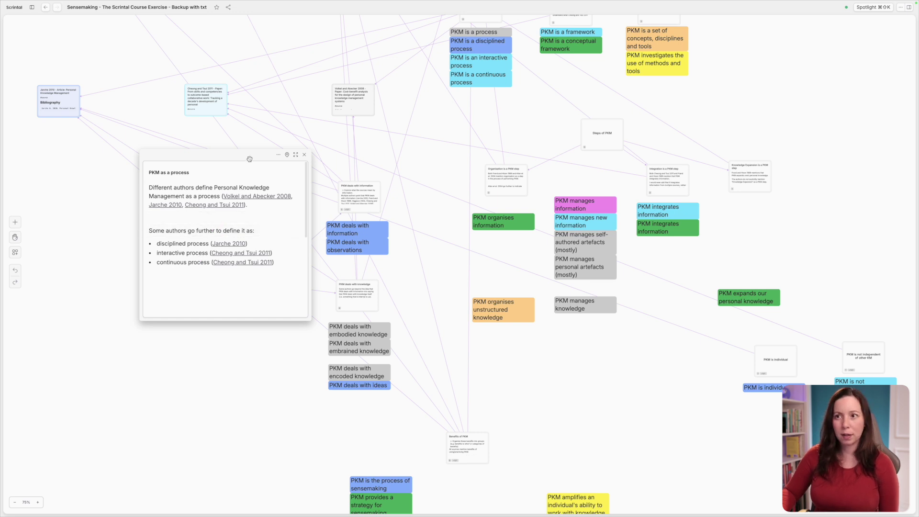
# - Open the Jarche 2010 and Cheong and Tsui 2011 source cards from PKM as a process
pyautogui.moveTo(245, 157); pyautogui.dragTo(372, 133)
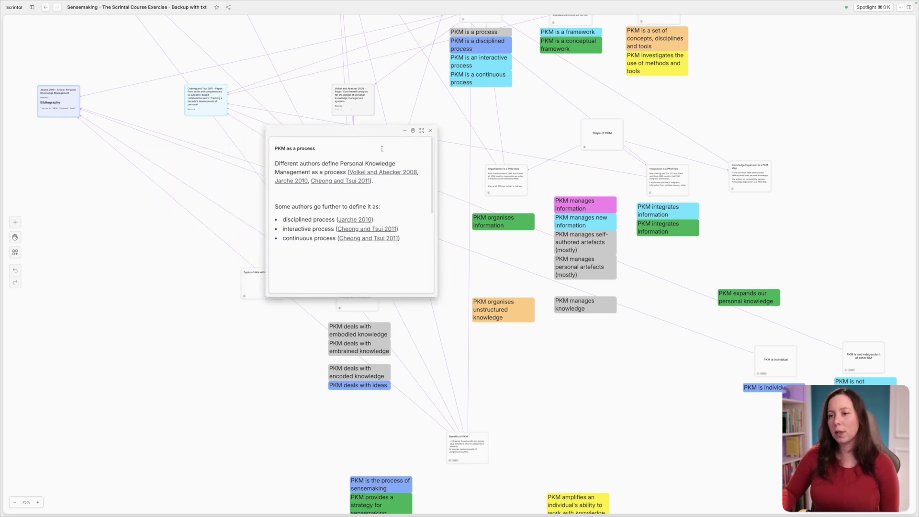
pyautogui.click(355, 219)
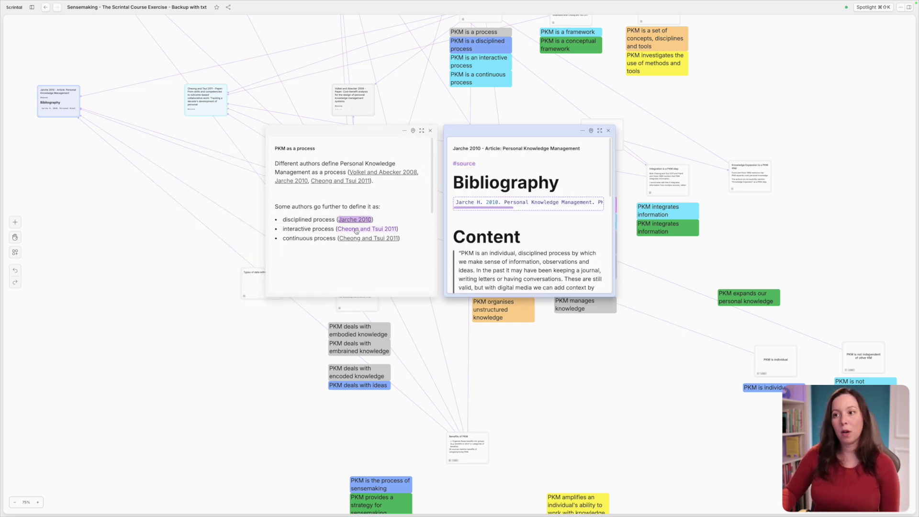
pyautogui.click(356, 229)
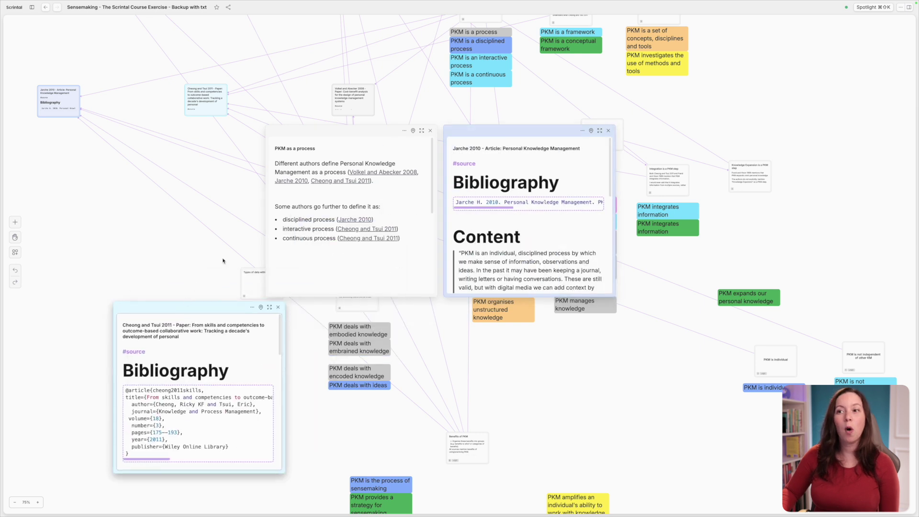
# - Arrange the popups, parking PKM as a process top-right and lengthening it to show links and backlinks
pyautogui.moveTo(335, 134); pyautogui.dragTo(287, 117)
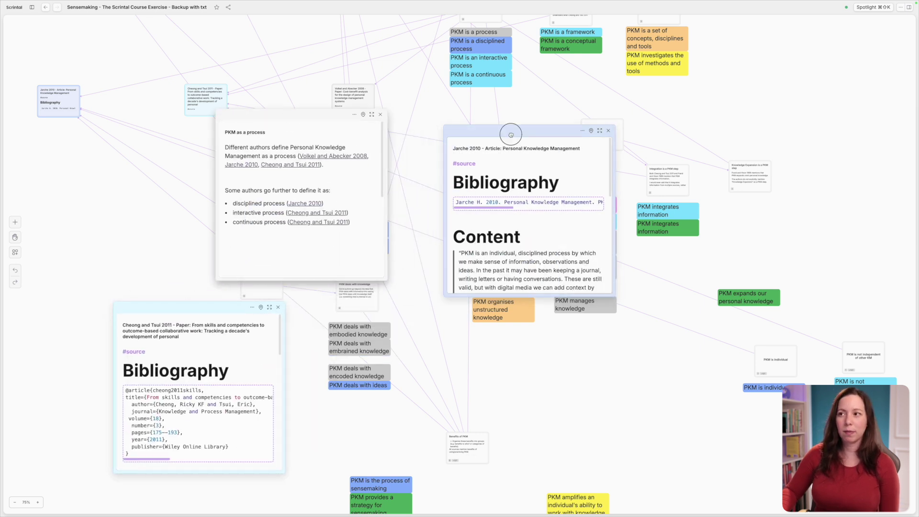
pyautogui.moveTo(511, 135); pyautogui.dragTo(484, 196)
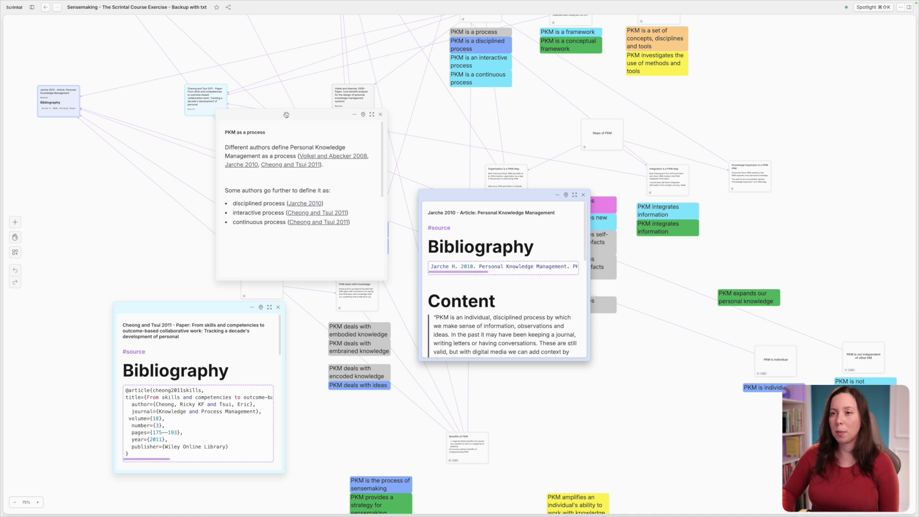
pyautogui.moveTo(284, 118); pyautogui.dragTo(820, 24)
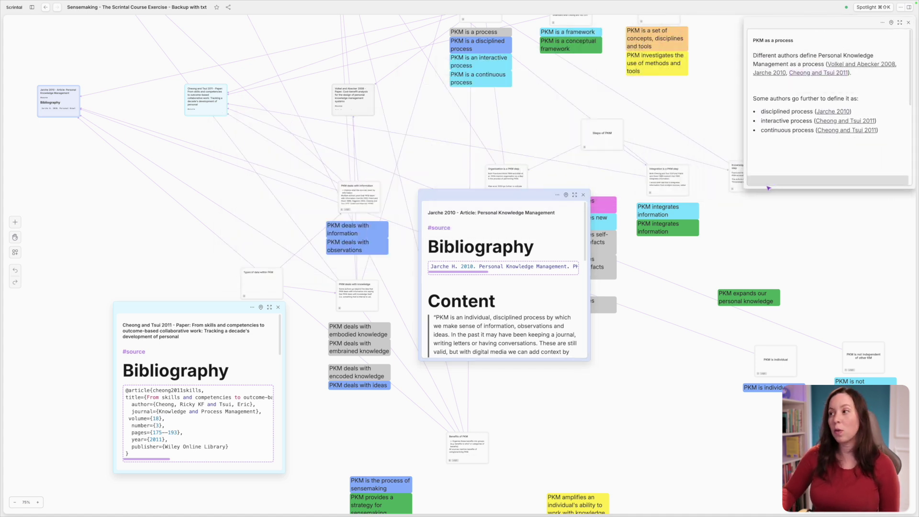
pyautogui.moveTo(765, 189); pyautogui.dragTo(765, 471)
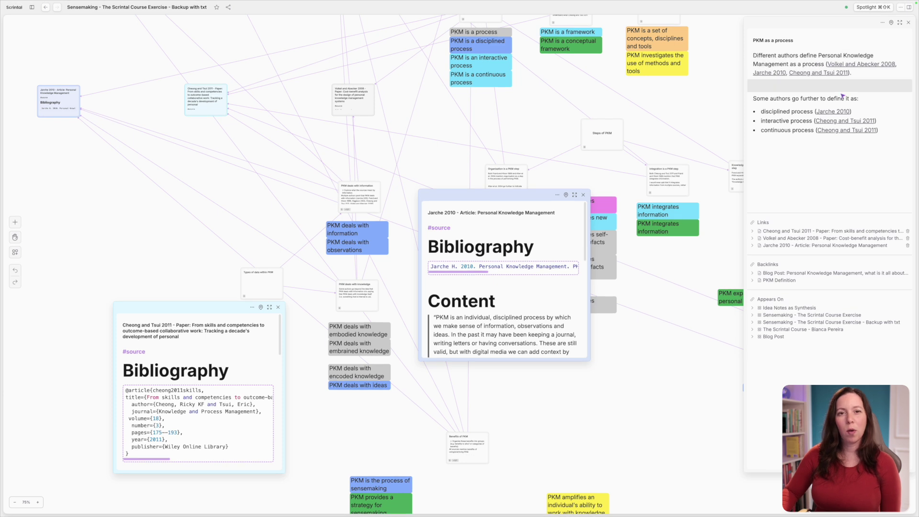
# - Close the side panel and the Jarche 2010 and Cheong and Tsui 2011 notes
pyautogui.click(909, 22)
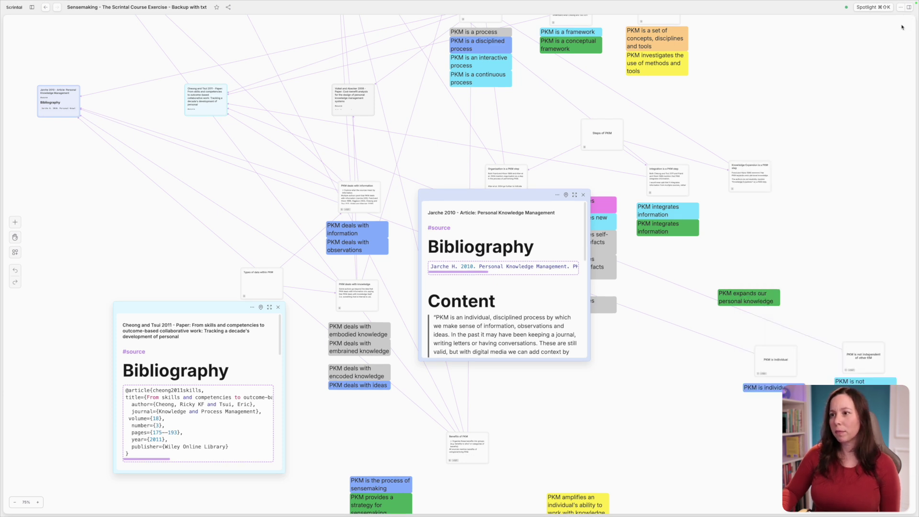
pyautogui.moveTo(514, 200); pyautogui.dragTo(234, 108)
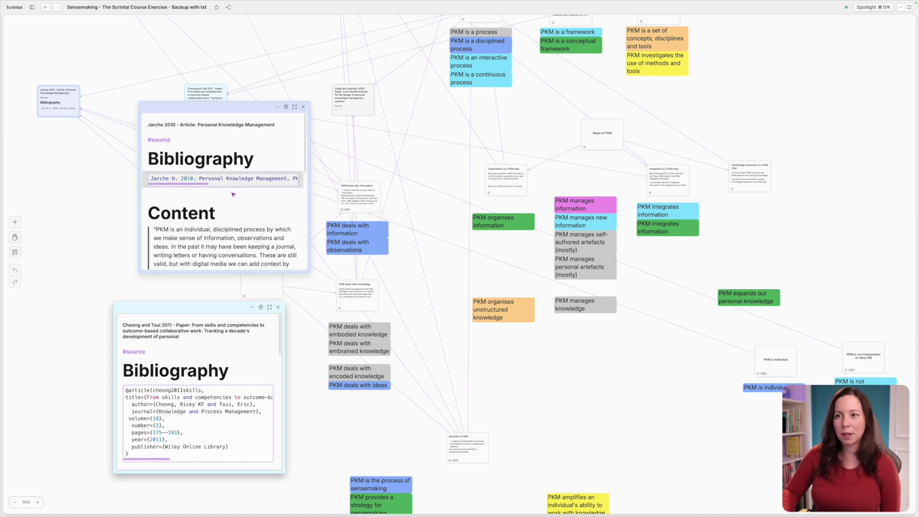
pyautogui.click(278, 307)
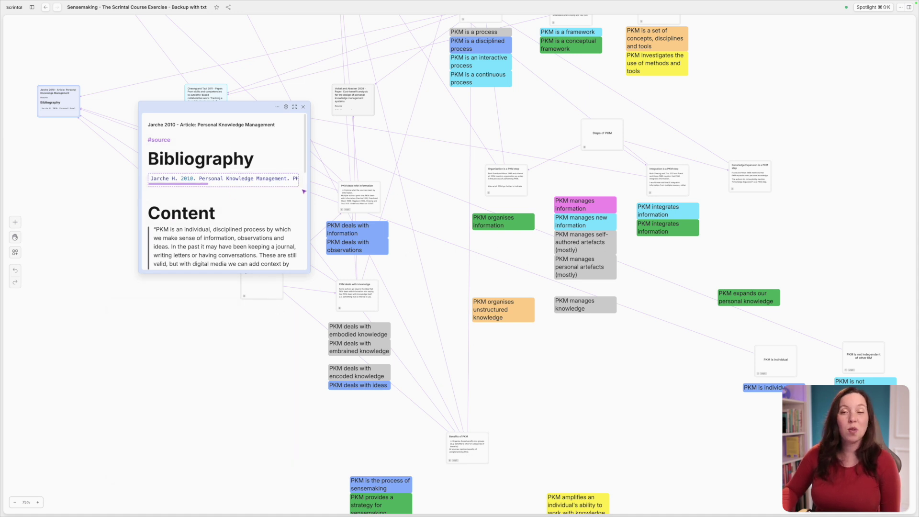
pyautogui.click(304, 108)
# - Open the PKM as a process card as a note and move its window lower
pyautogui.scroll(5, 521, 157)
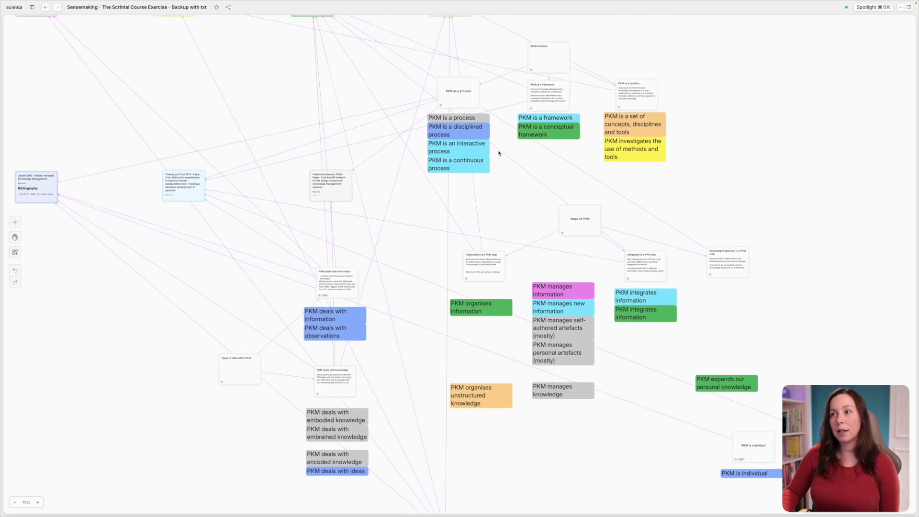
pyautogui.scroll(4, 499, 152)
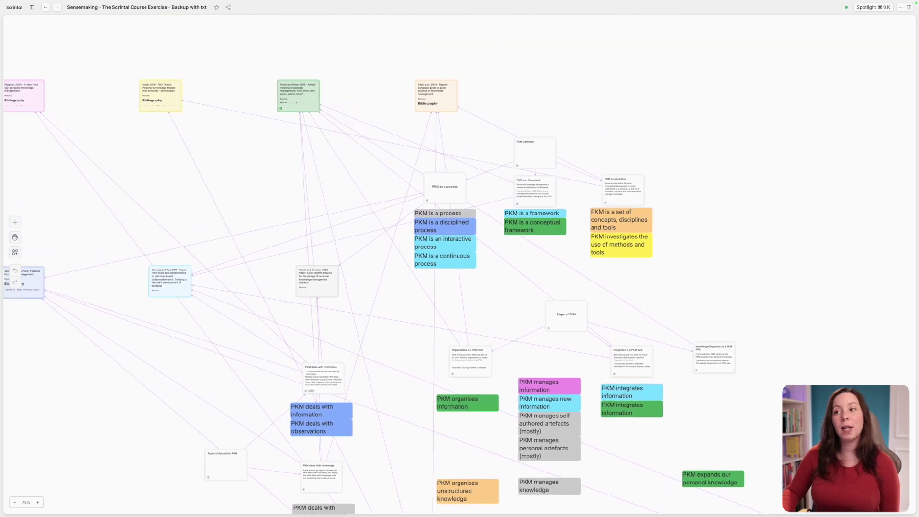
pyautogui.click(448, 186)
pyautogui.scroll(-3, 449, 186)
pyautogui.moveTo(460, 151); pyautogui.dragTo(448, 207)
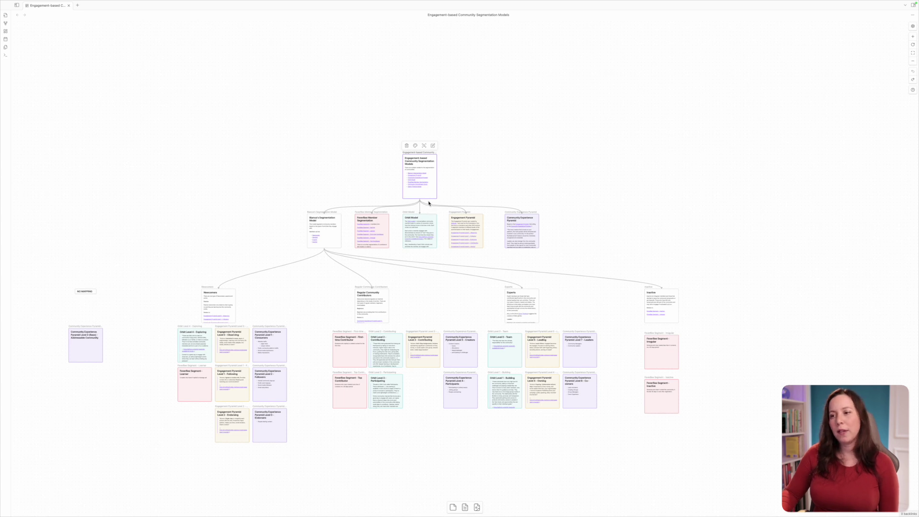
# - Zoom into the Obsidian canvas so the index card and five model cards are readable
pyautogui.scroll(5, 443, 182)
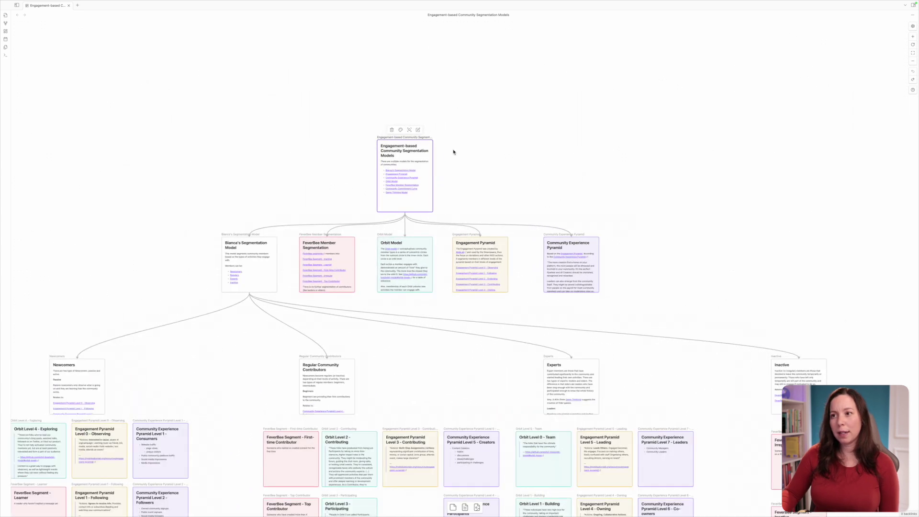
pyautogui.scroll(2, 454, 151)
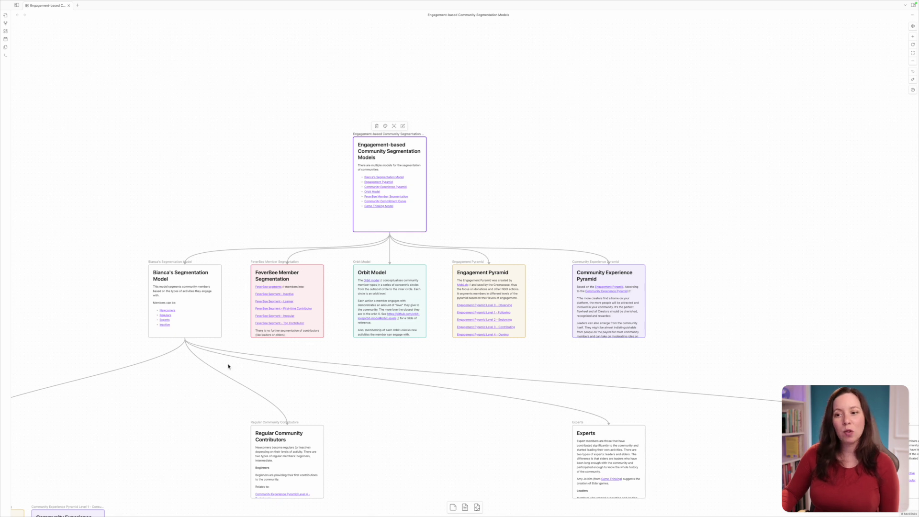
pyautogui.scroll(-4, 228, 368)
pyautogui.scroll(-4, 267, 312)
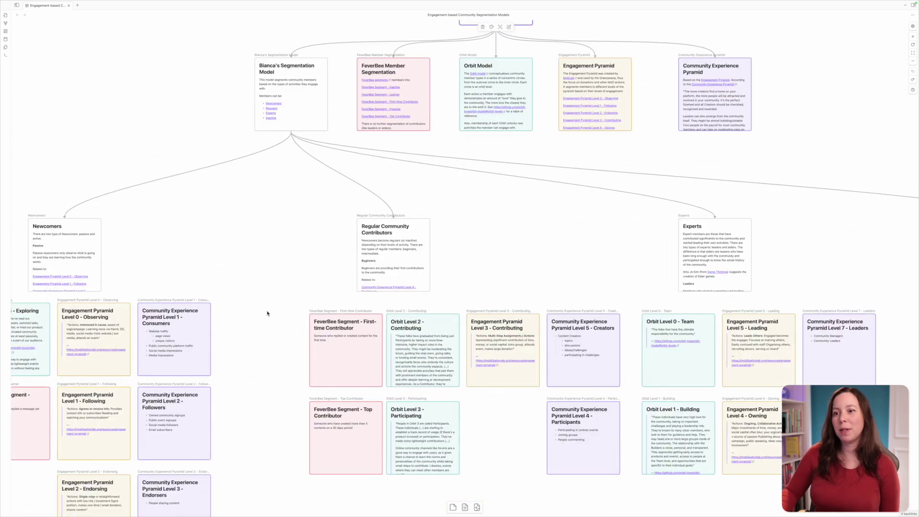
pyautogui.scroll(6, 267, 312)
pyautogui.scroll(-5, 267, 314)
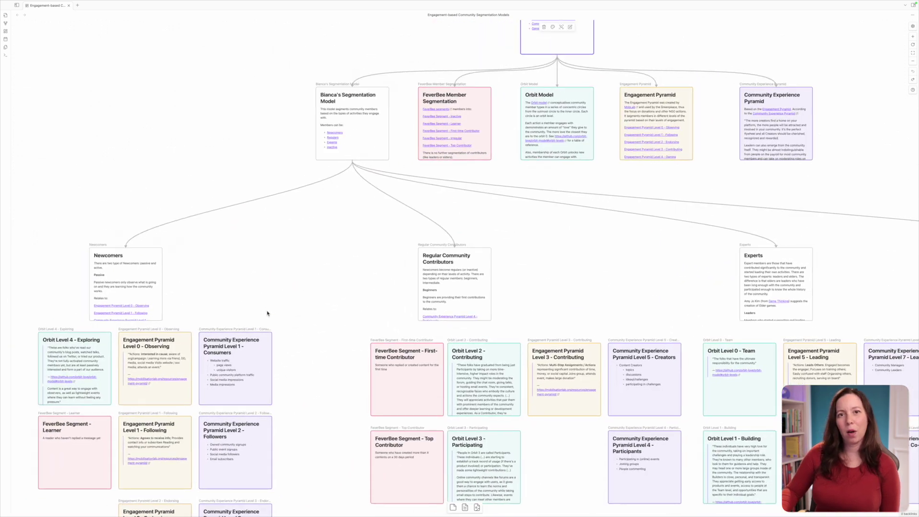
pyautogui.scroll(5, 287, 287)
# - Select the word Segmentation in the top index card's title, then exit card editing
pyautogui.click(569, 84)
pyautogui.doubleClick(446, 92)
pyautogui.click(618, 95)
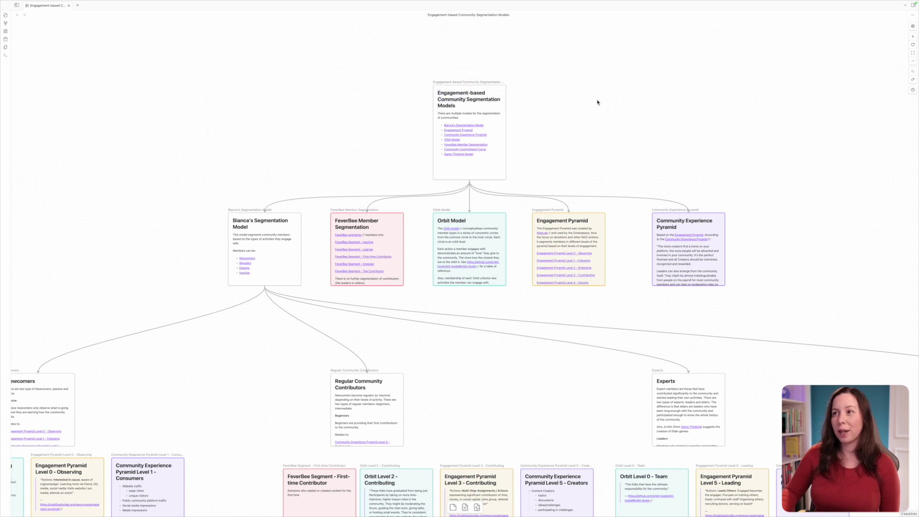
pyautogui.doubleClick(484, 99)
pyautogui.click(340, 131)
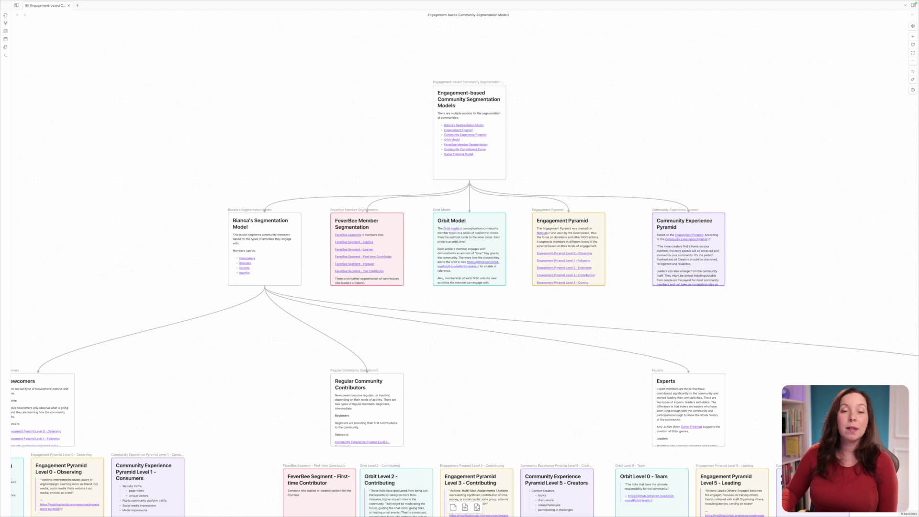
pyautogui.click(77, 5)
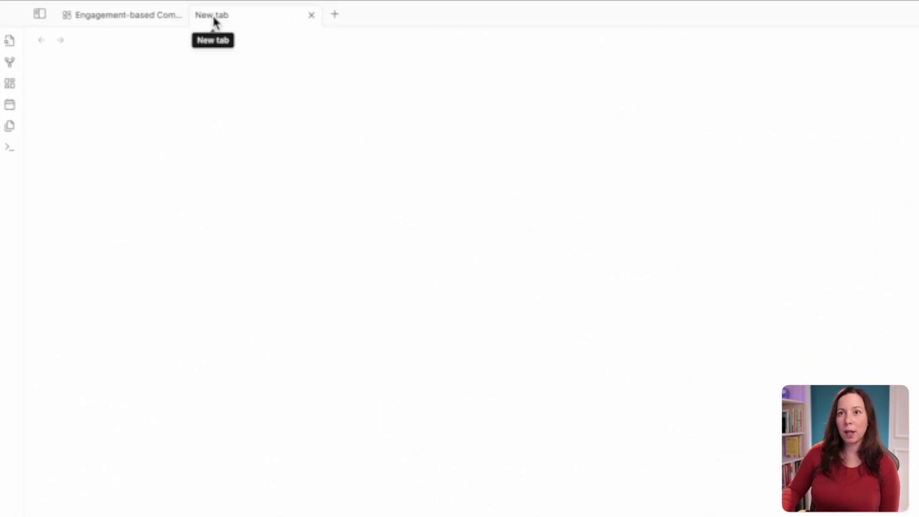
# - Dock the new empty tab as a right-hand pane and widen the canvas pane beside it
pyautogui.moveTo(236, 22); pyautogui.dragTo(918, 177)
pyautogui.moveTo(405, 67); pyautogui.dragTo(875, 119)
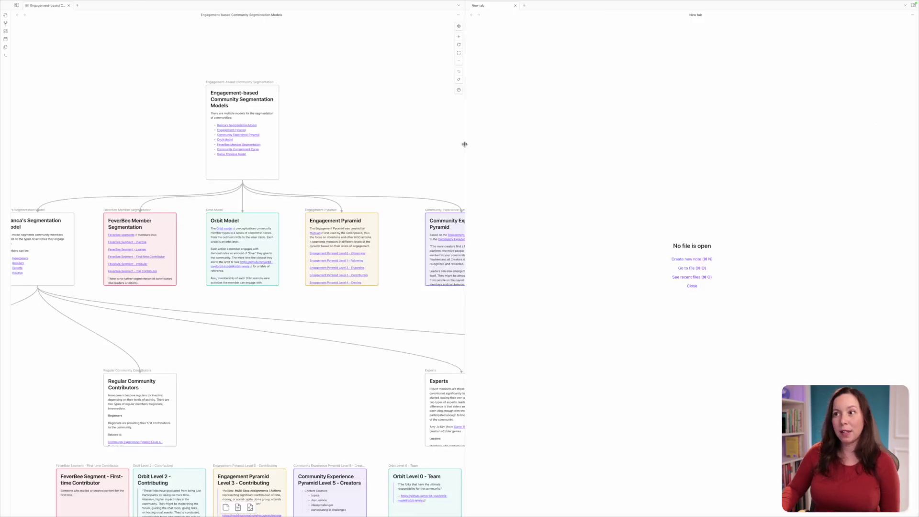
pyautogui.moveTo(464, 144); pyautogui.dragTo(644, 151)
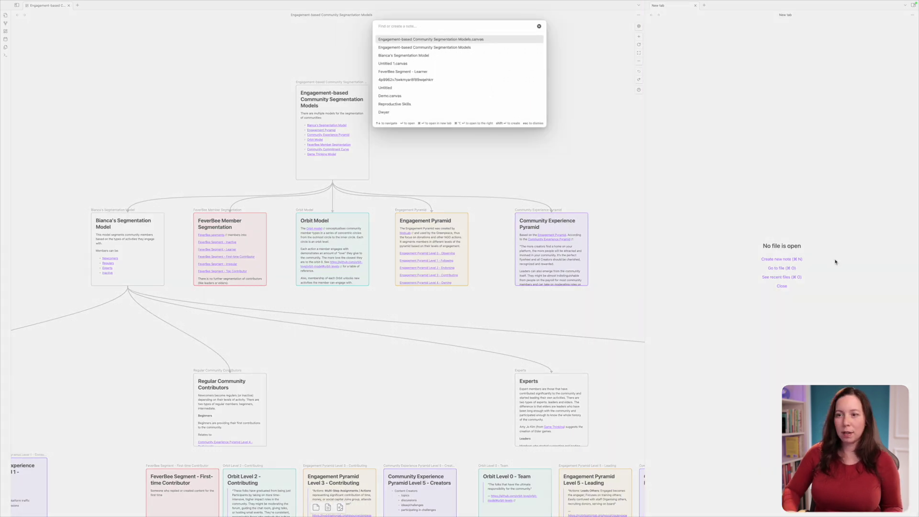
# - Open the 'Engagement-based Community Segmentation Models' note in the right pane by searching 'engagement-based'
pyautogui.write('engagement')
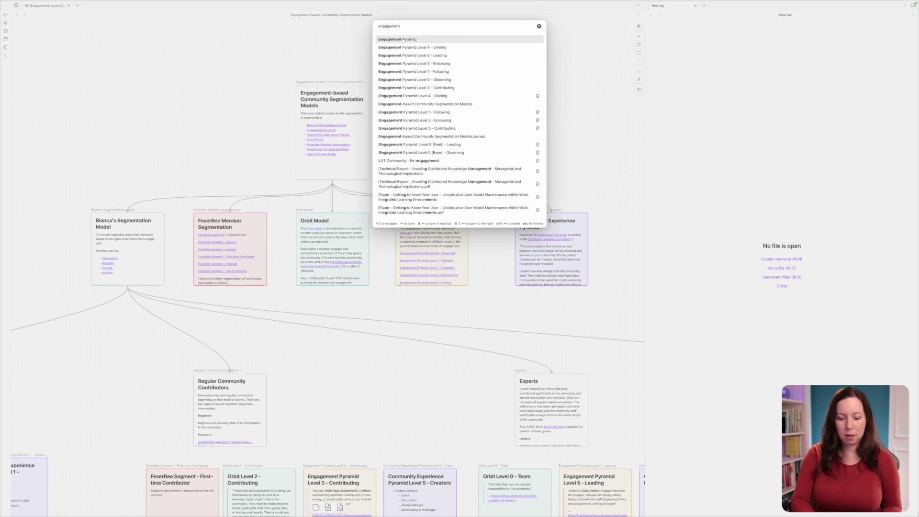
pyautogui.write('-based c')
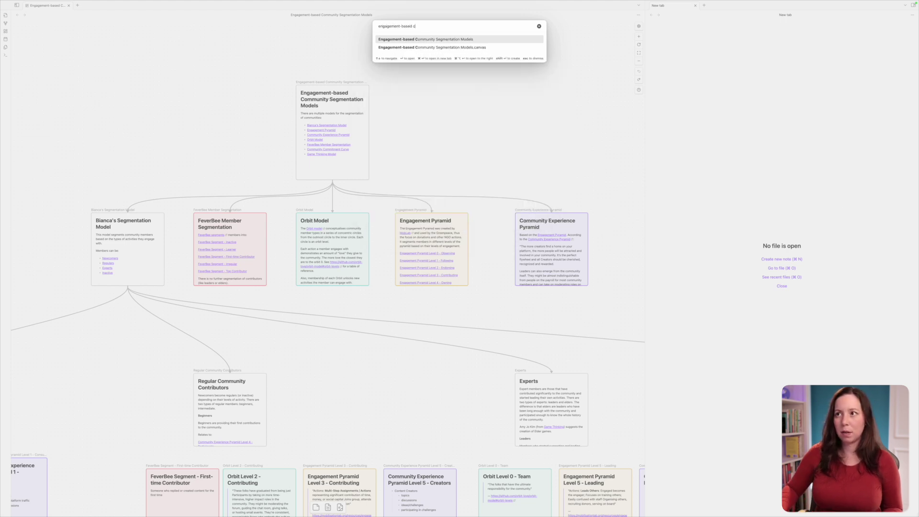
pyautogui.press('Return')
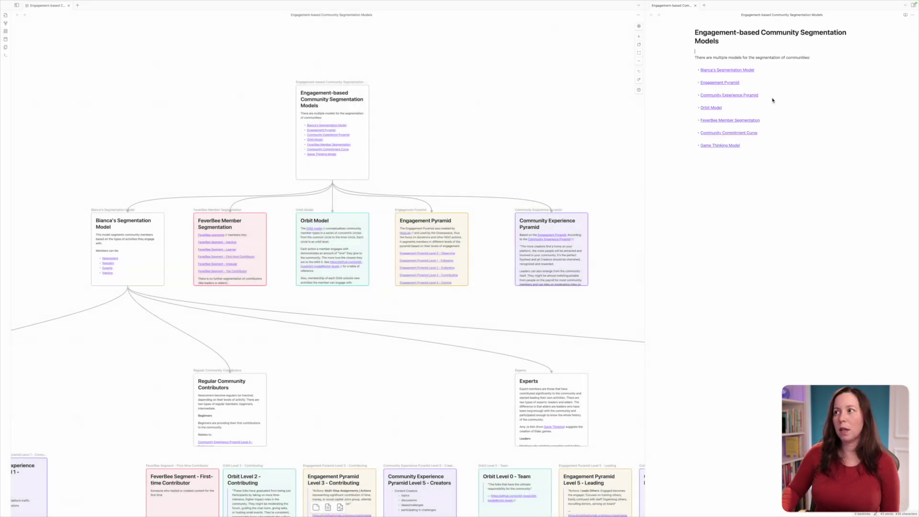
pyautogui.press('BackSpace')
pyautogui.scroll(-12, 304, 299)
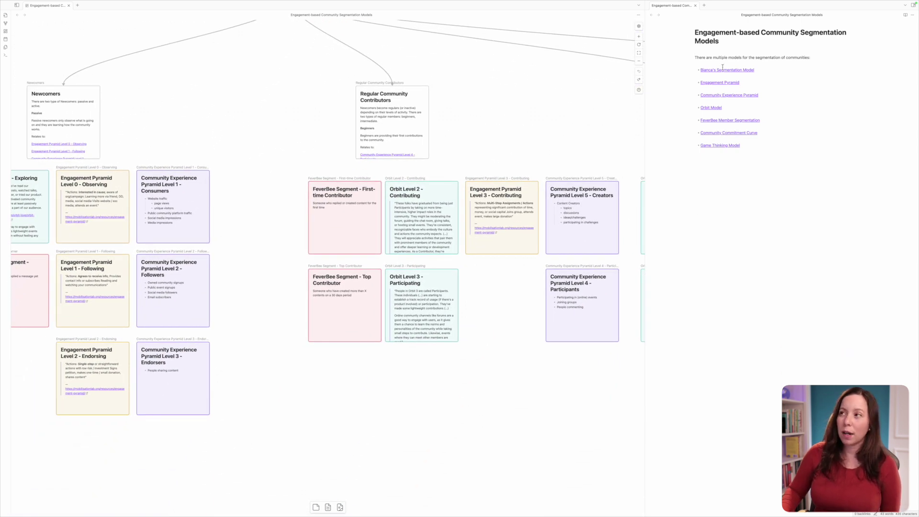
# - Split an empty tab below the index note and move the Level 5 card after Engagement Pyramid Level 3
pyautogui.click(704, 5)
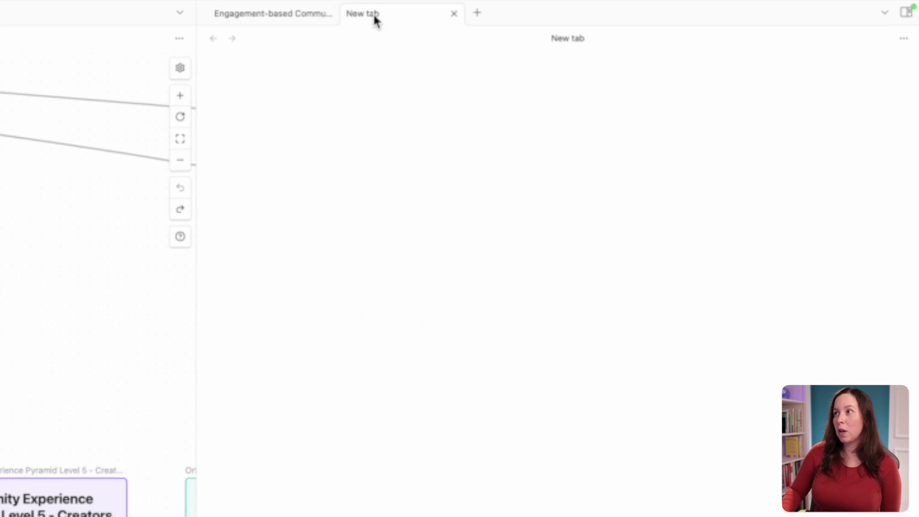
pyautogui.moveTo(376, 19); pyautogui.dragTo(746, 373)
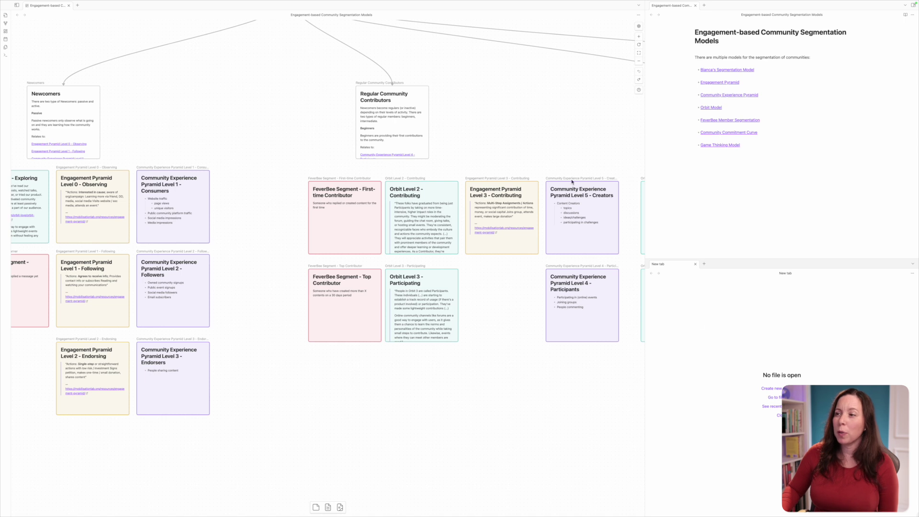
pyautogui.moveTo(586, 194); pyautogui.dragTo(667, 254)
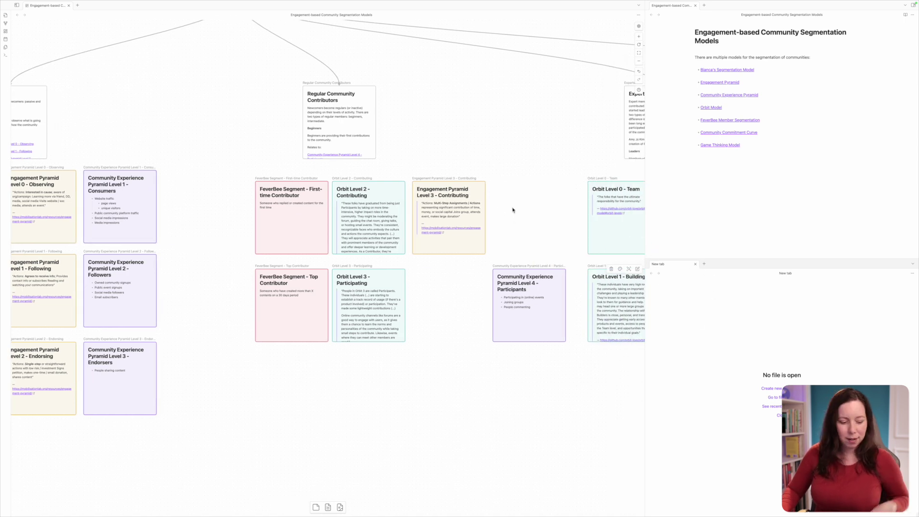
pyautogui.hotkey('ctrl', 'z')
pyautogui.moveTo(534, 179); pyautogui.dragTo(311, 178)
pyautogui.scroll(3, 395, 175)
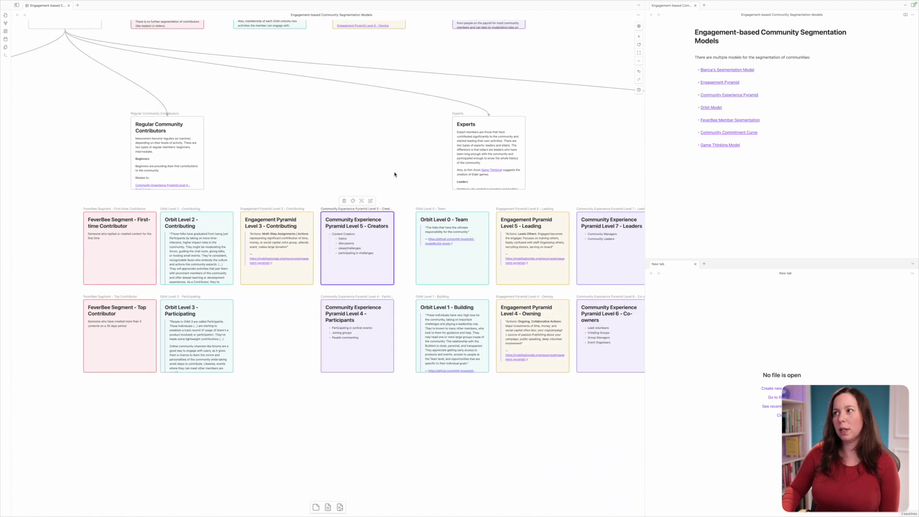
pyautogui.scroll(5, 395, 175)
pyautogui.hscroll(-2, 395, 174)
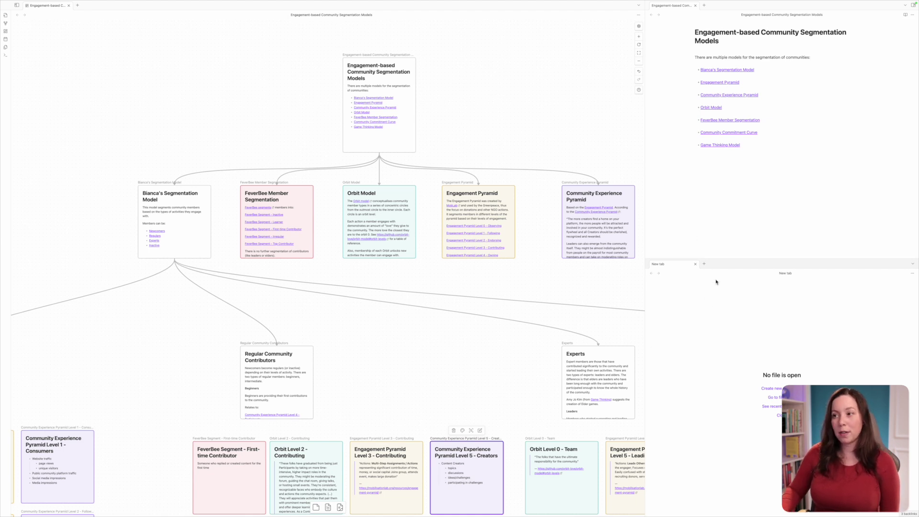
pyautogui.scroll(-8, 457, 258)
pyautogui.hscroll(4, 458, 259)
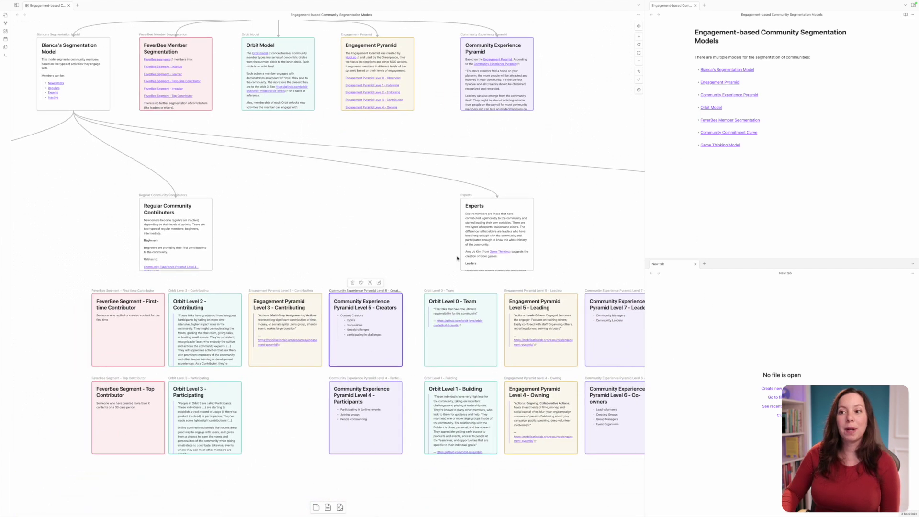